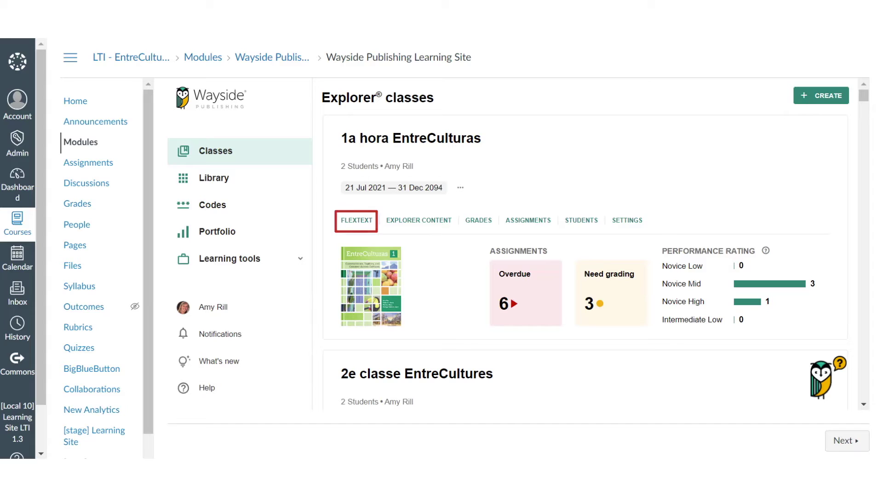
- Open the EntreCulturas 1 FlexText at Así se dice 2 and list its 11 related Explorer items
left_click(361, 227)
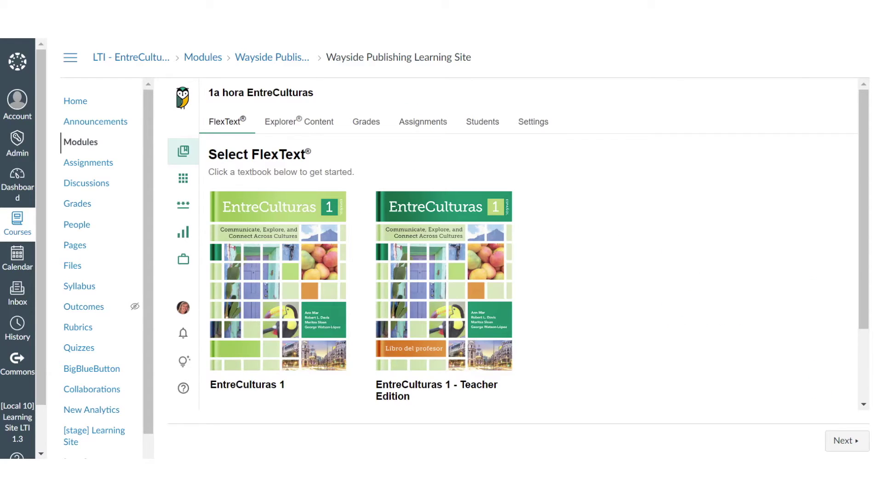
left_click(268, 395)
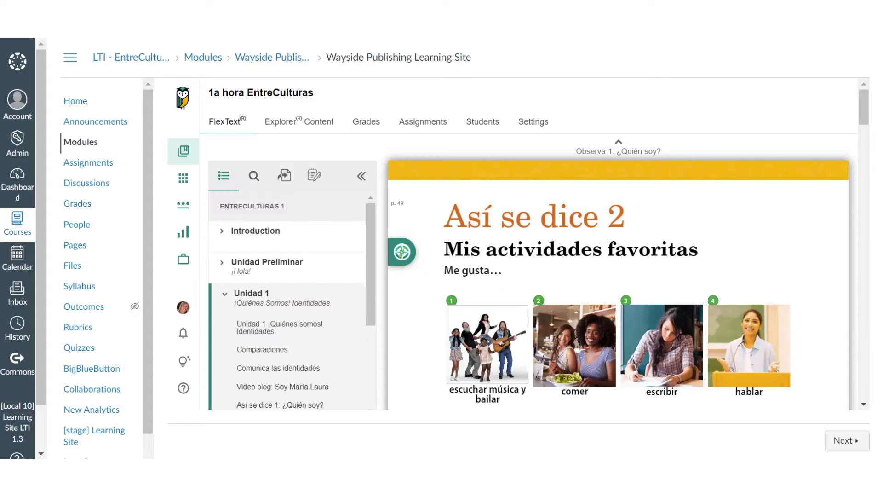
mouse_move(404, 266)
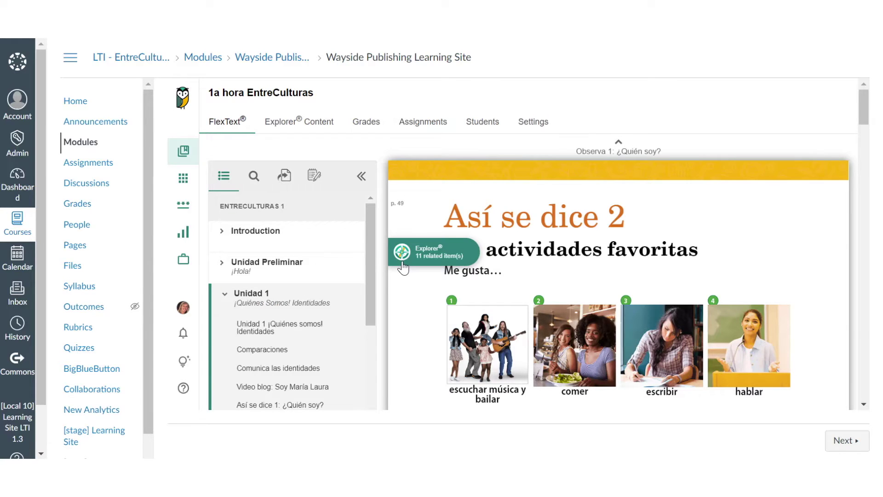
left_click(403, 267)
scroll(506, 299, "down", 8)
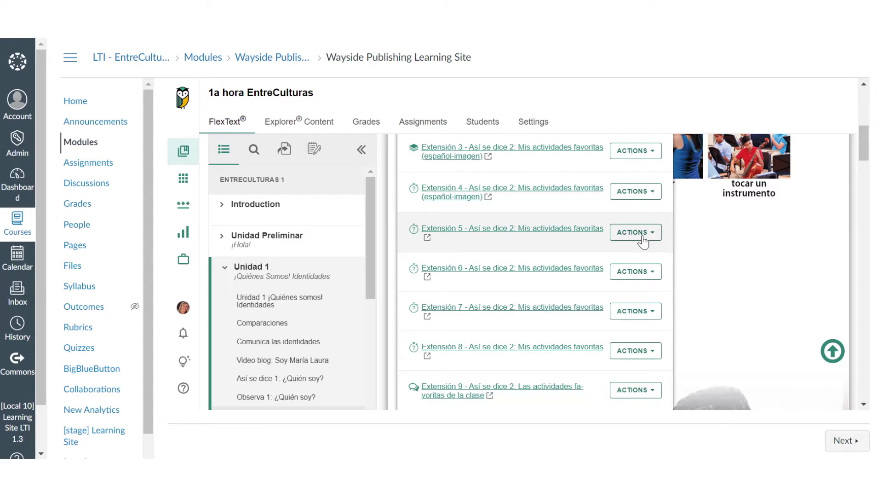
left_click(635, 232)
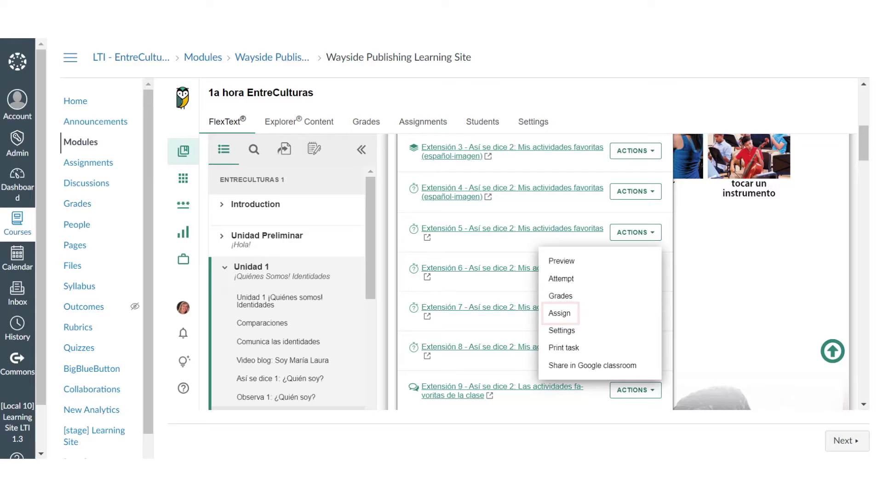
key("Escape")
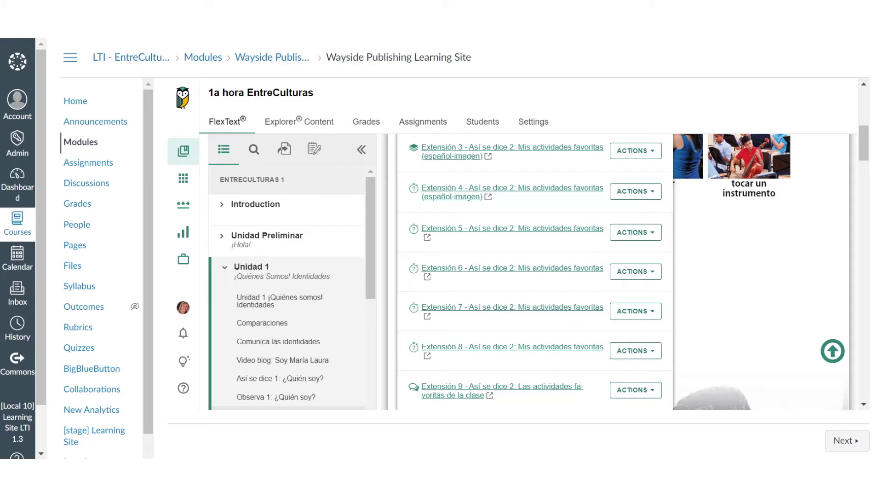
- Assign Extensión 5 to all 1a hora EntreCulturas students, due July 31, 2023 at 7:30 AM
left_click(529, 230)
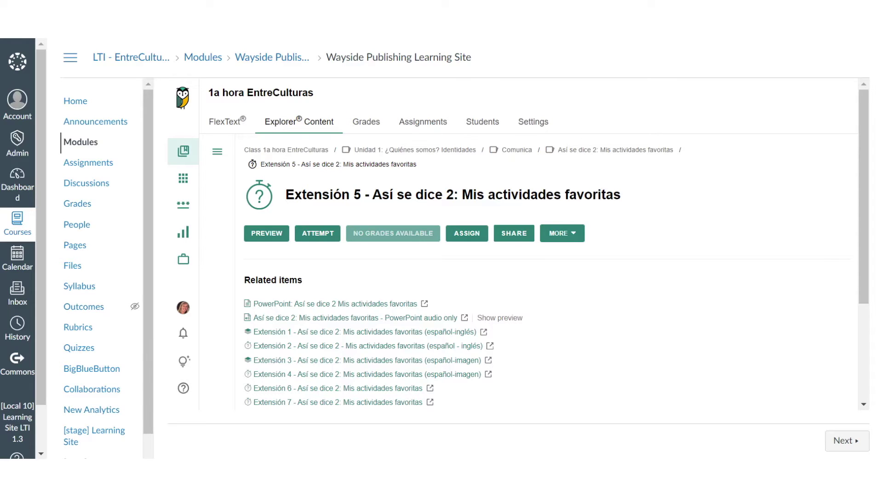
left_click(467, 234)
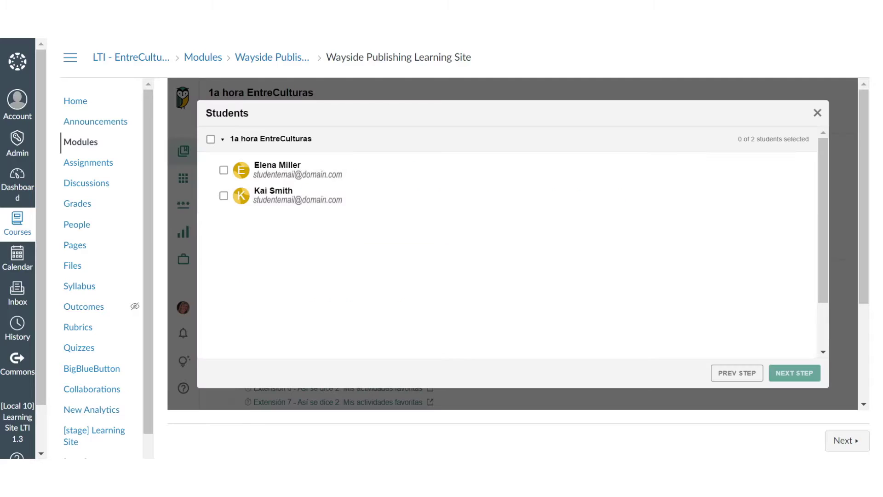
left_click(211, 139)
left_click(795, 373)
left_click(242, 331)
type("730a")
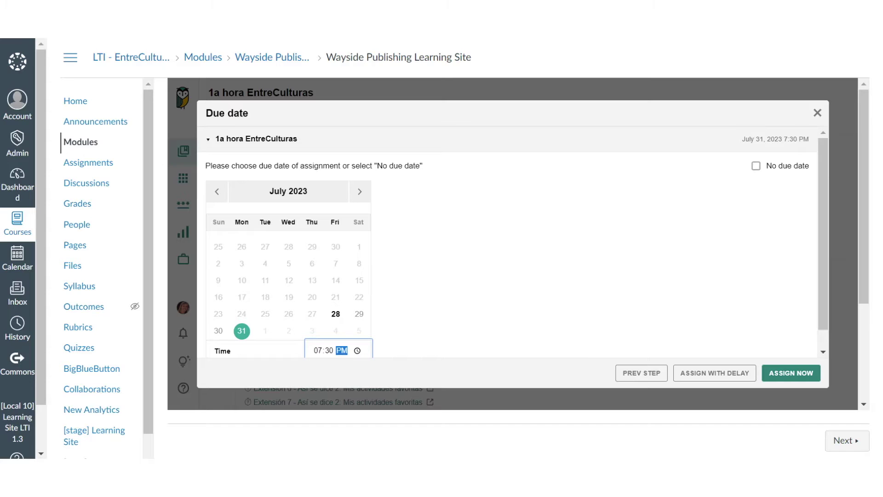
left_click(791, 373)
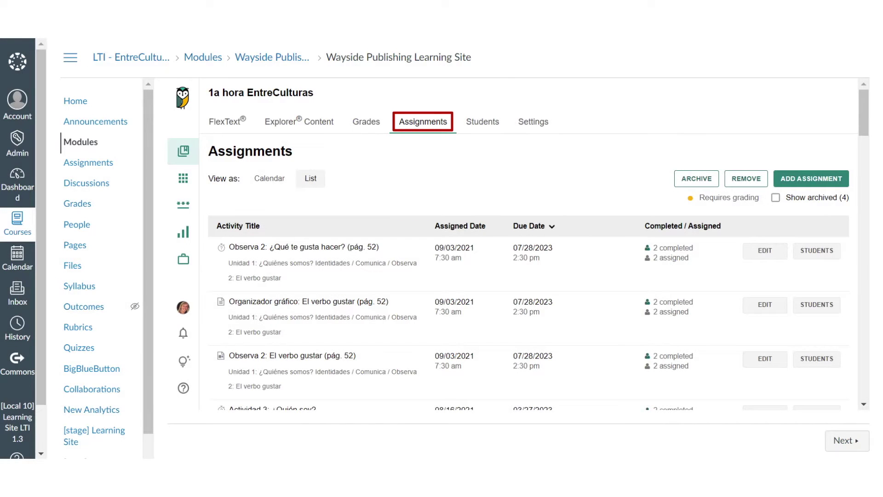
- Start a new assignment and select Extensión 4 and Extensión 5 from Unidad 1
left_click(808, 180)
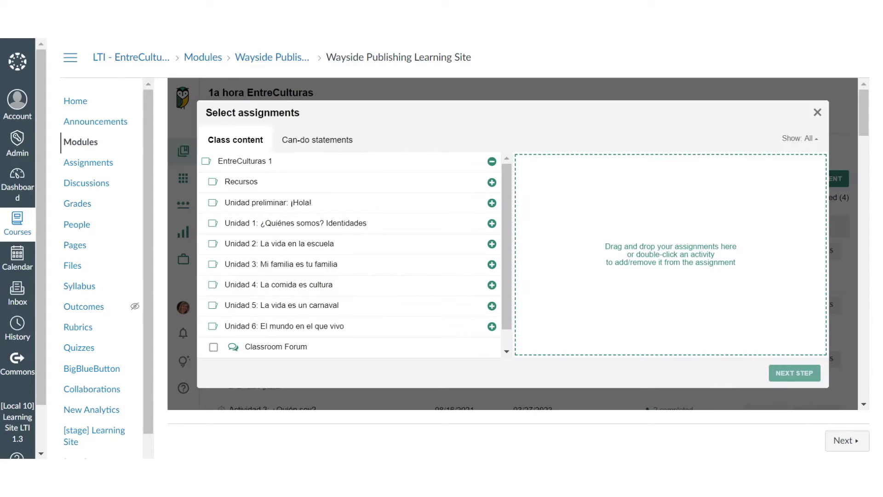
left_click(213, 223)
scroll(349, 255, "down", 5)
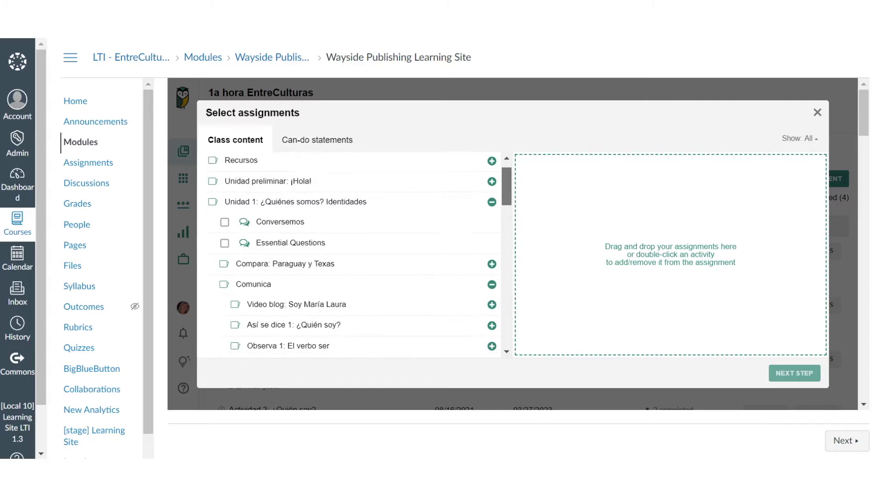
scroll(368, 255, "down", 7)
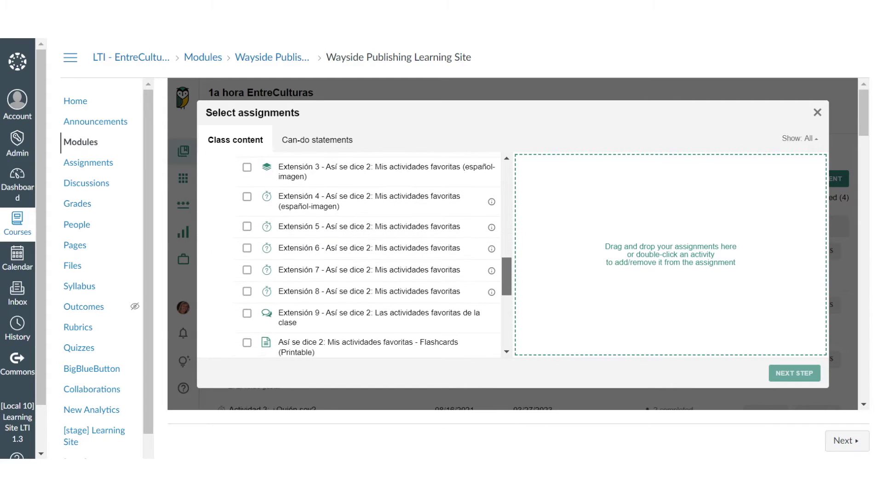
left_click(247, 201)
left_click(247, 231)
- Assign them to all students in the class, due July 31 at 07:30 AM
left_click(794, 373)
left_click(211, 139)
left_click(794, 373)
left_click(241, 330)
type("0730a")
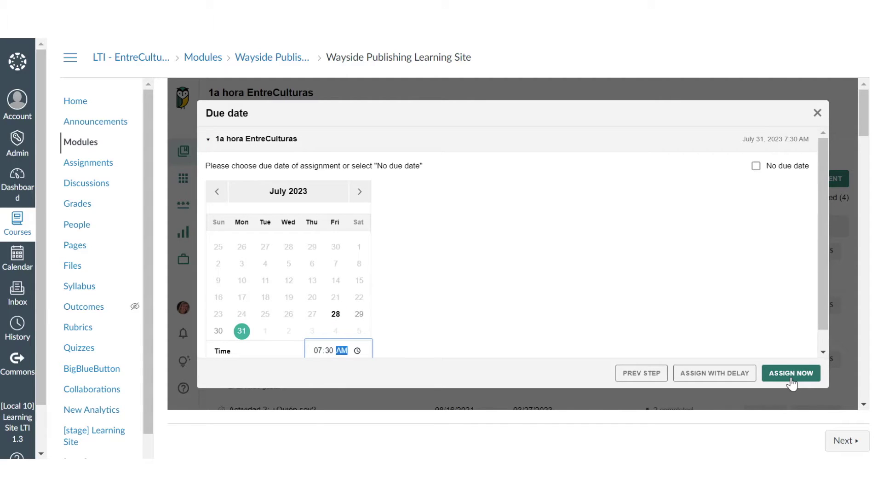
left_click(790, 374)
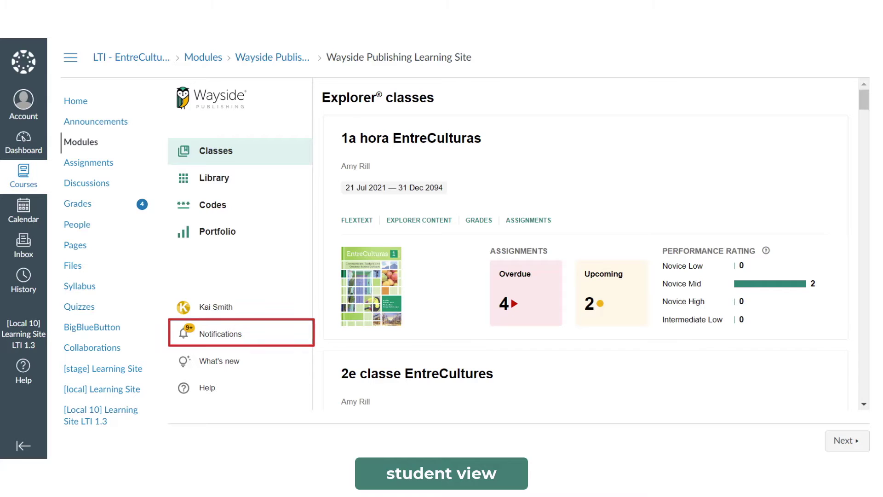
- As the student, find Extensión 4 and 5 due on the 31st and open Extensión 5
left_click(220, 333)
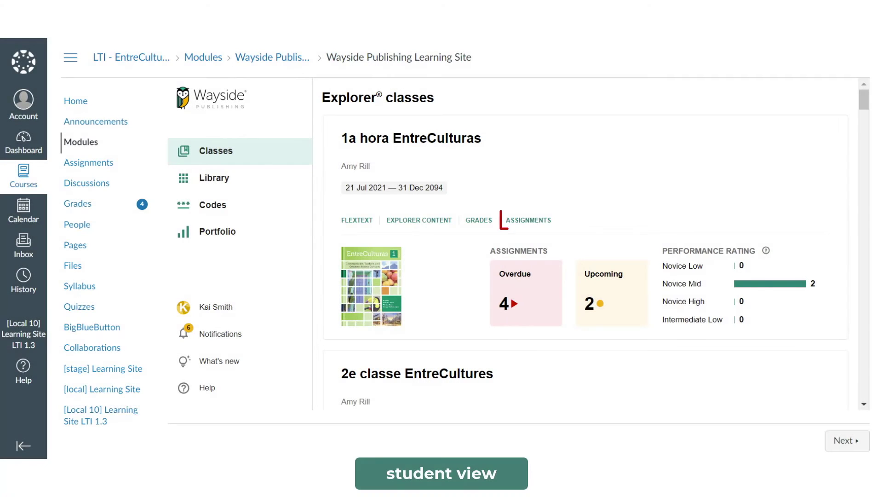
left_click(528, 220)
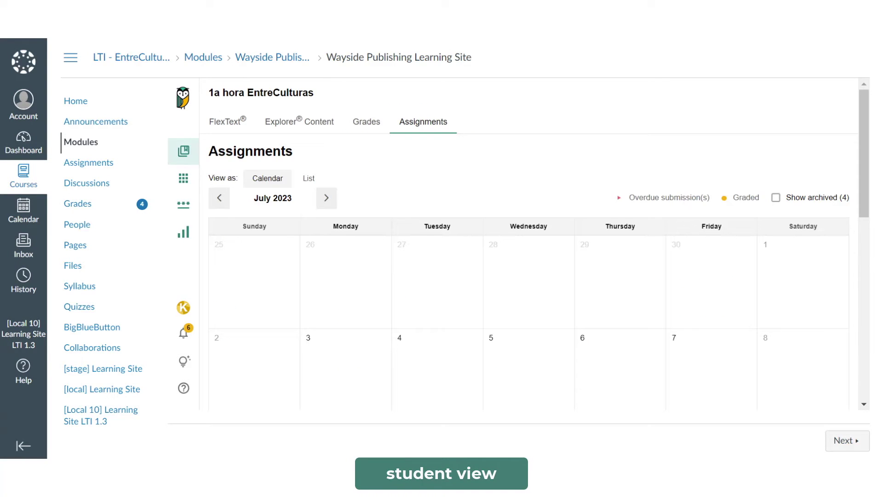
scroll(529, 271, "down", 4)
scroll(539, 247, "down", 4)
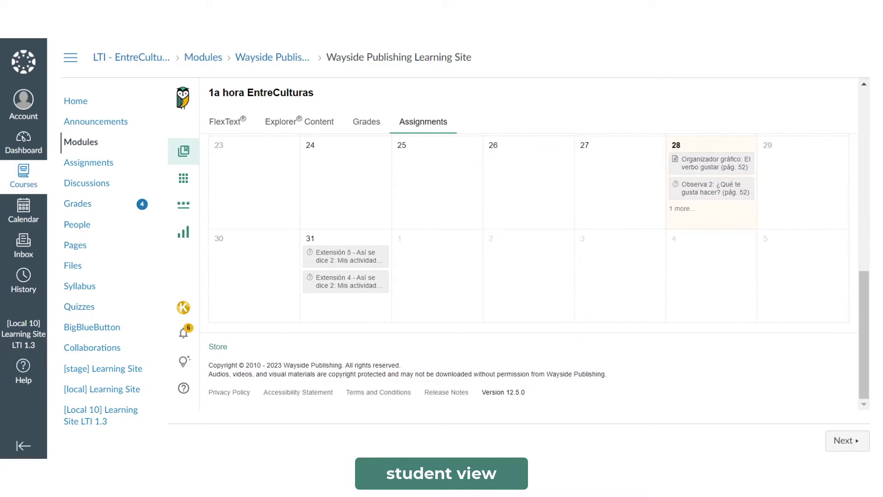
left_click(346, 256)
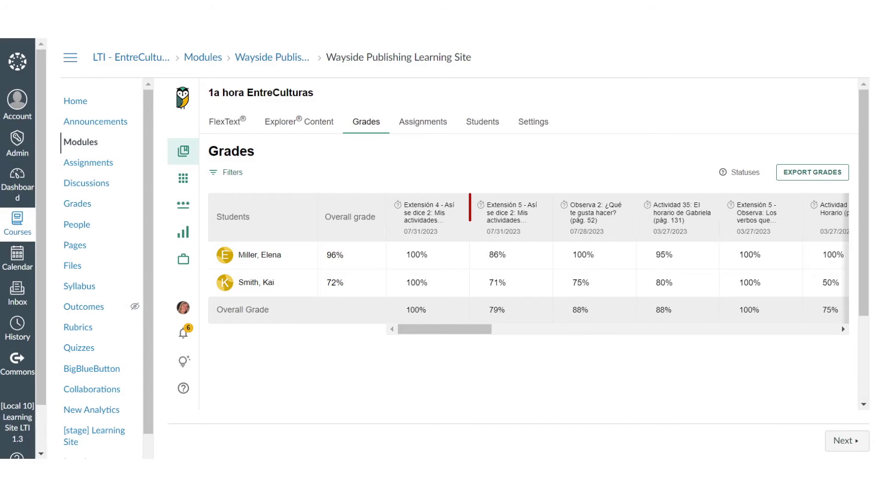
- Add feedback 'Review p. 49 in the FlexText and attempt this task again.' to the 71% Extensión 5 attempt
left_click(503, 228)
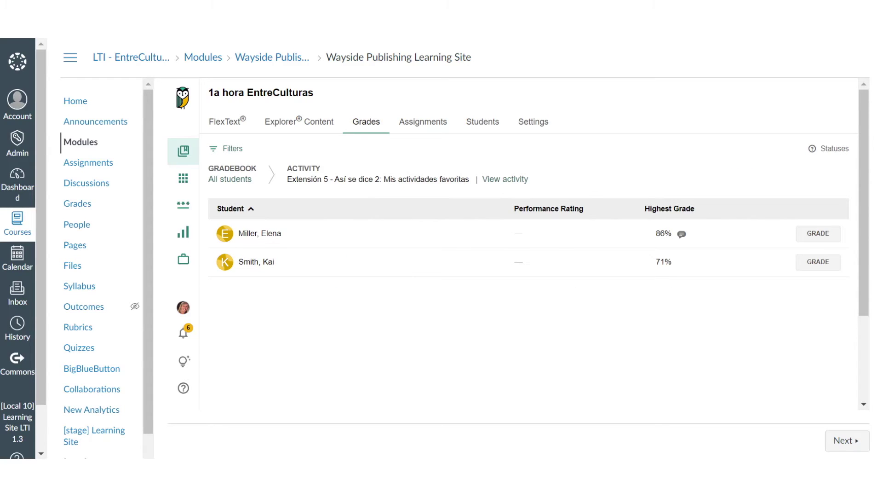
mouse_move(663, 261)
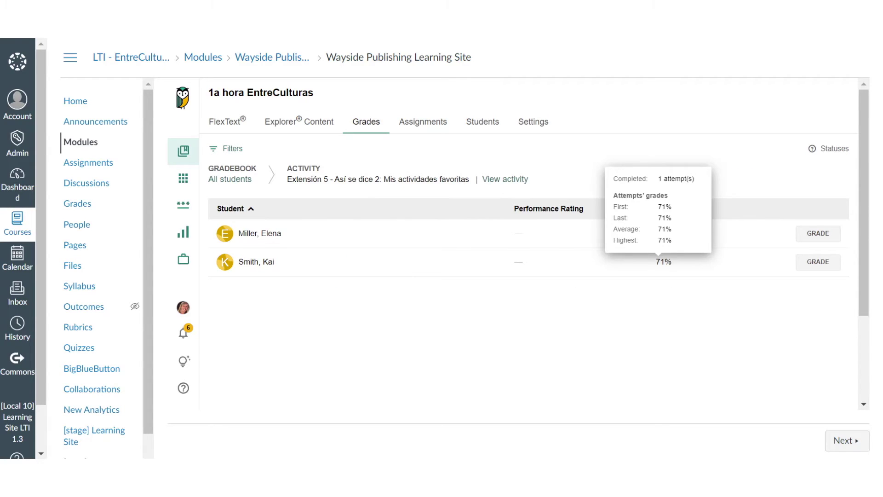
left_click(819, 264)
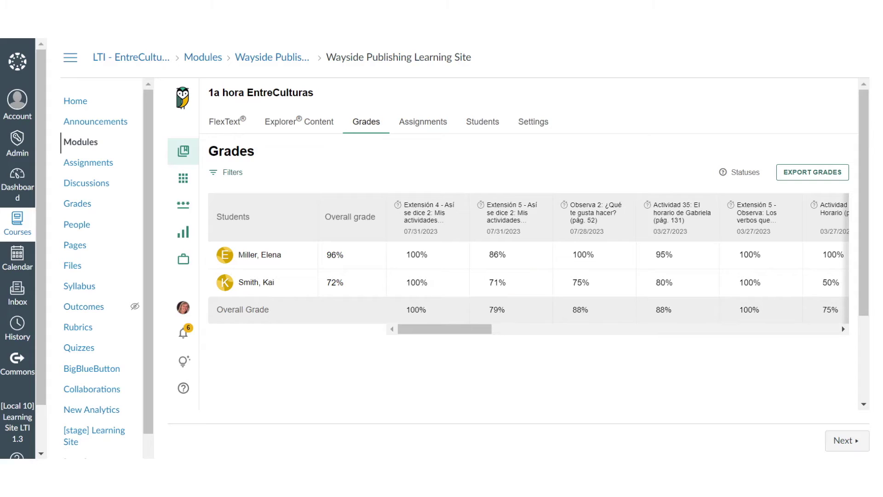
left_click(497, 282)
left_click(676, 304)
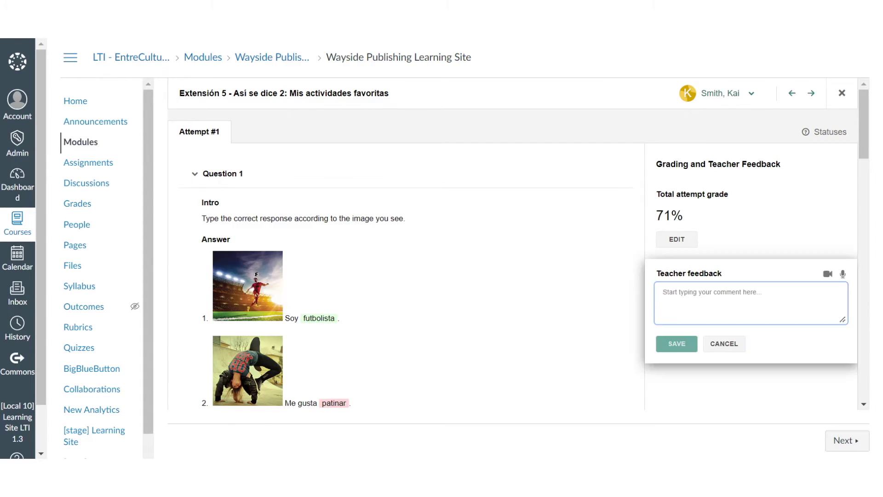
type("Review p. 49 in the FlexText and at")
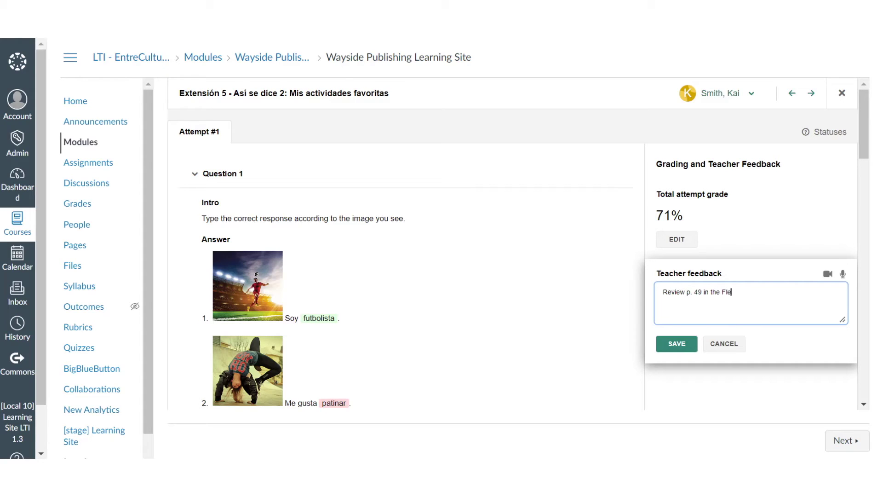
type("tempt this task again.")
left_click(677, 345)
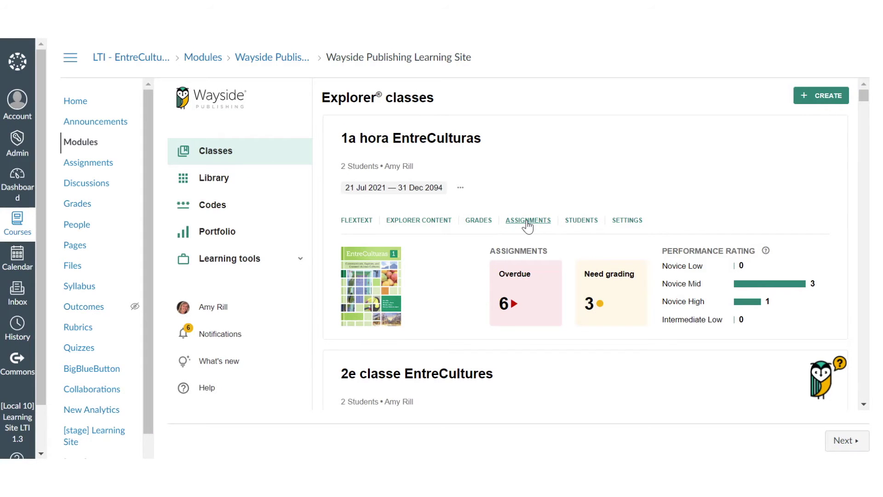
- Give the 100% Extensión 5 attempt the teacher feedback '¡Buen trabajo!'
left_click(527, 221)
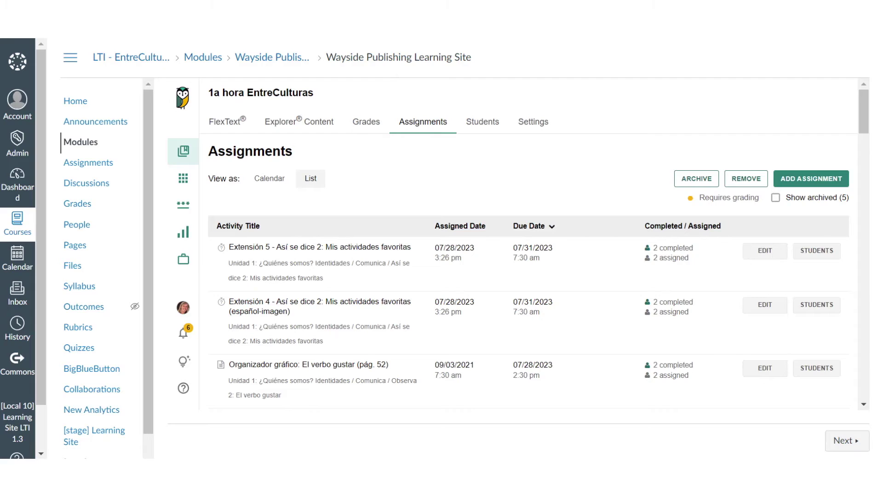
left_click(318, 249)
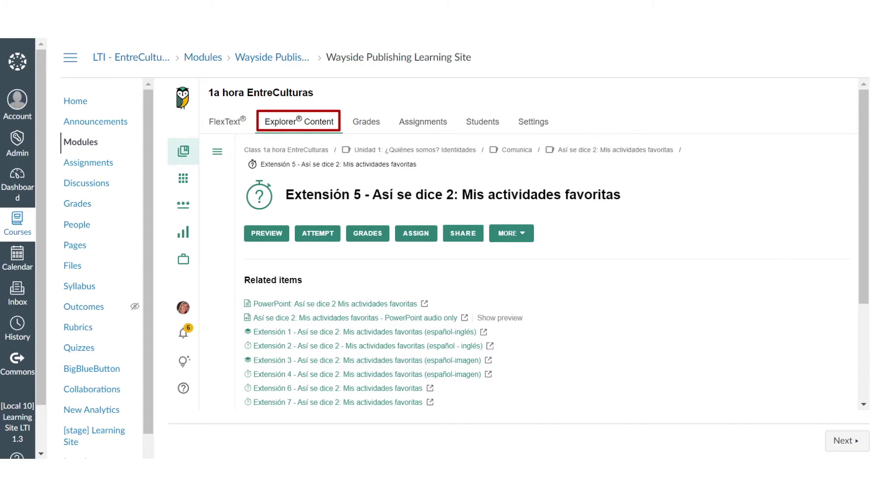
left_click(368, 237)
left_click(825, 267)
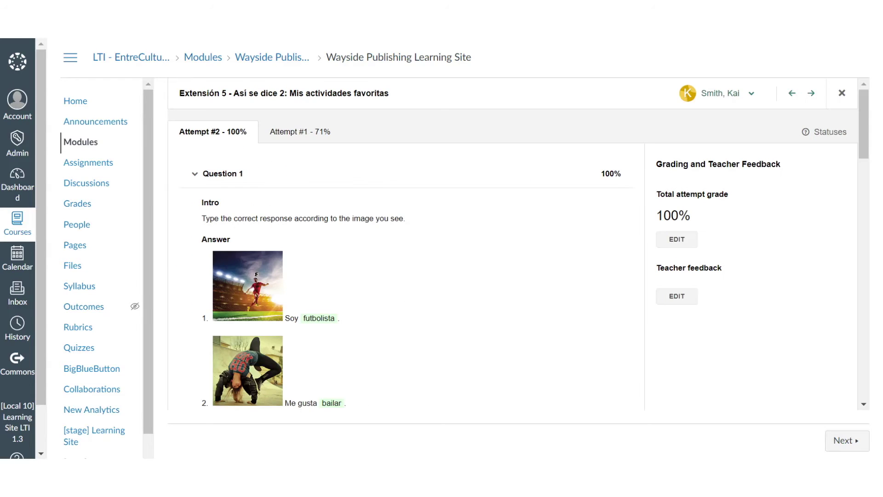
left_click(676, 296)
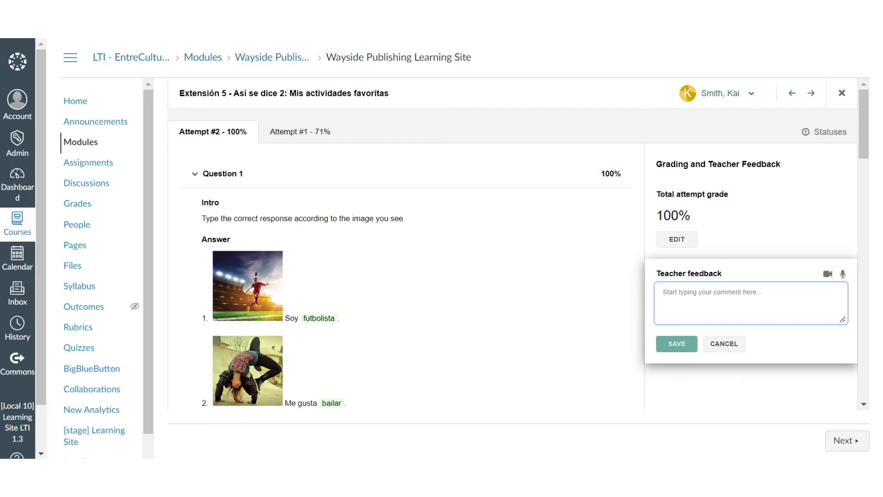
type("¡Buen trabajo!")
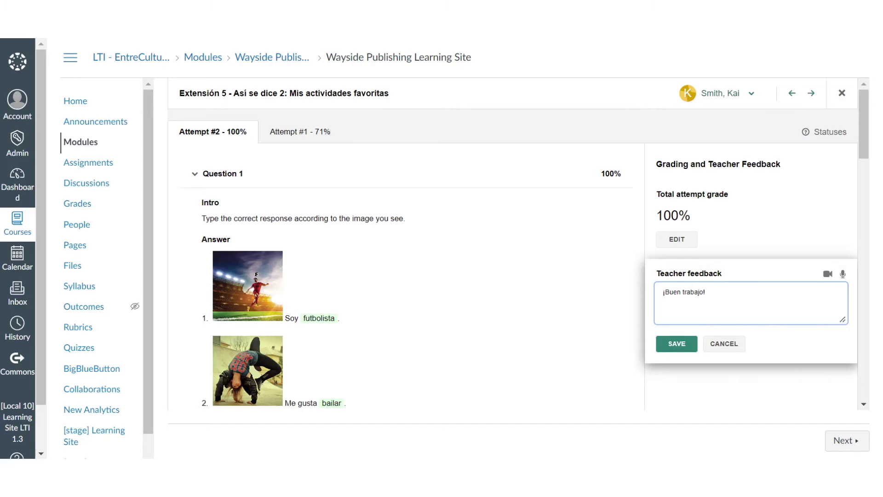
left_click(677, 344)
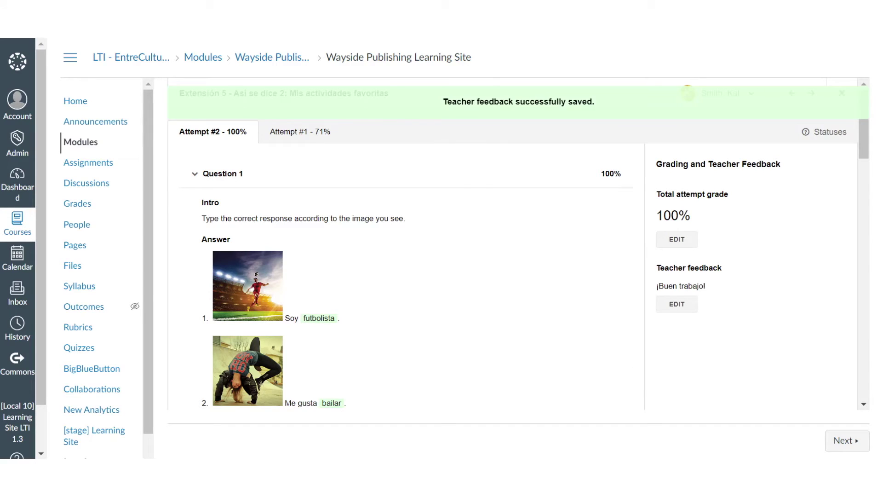
- Give the next student's 86% attempt the teacher feedback '¡Buen esfuerzo!'
left_click(792, 94)
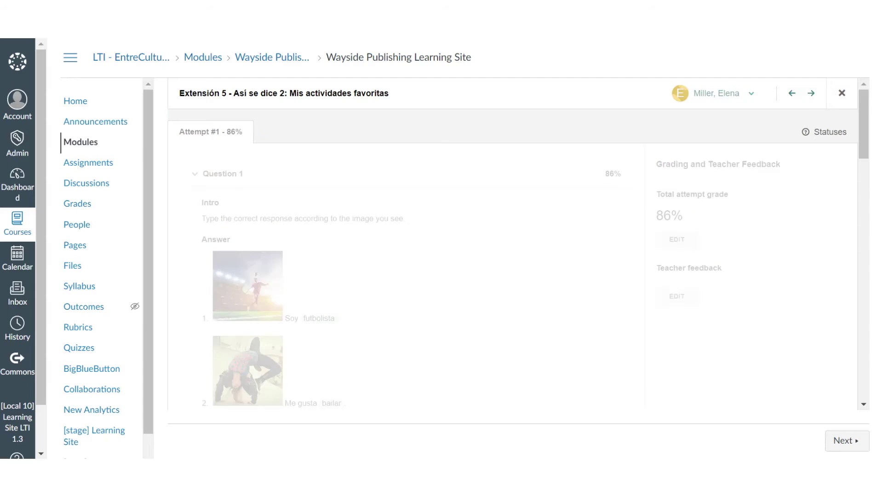
left_click(678, 297)
type("¡Buen esfuerzo!")
left_click(676, 344)
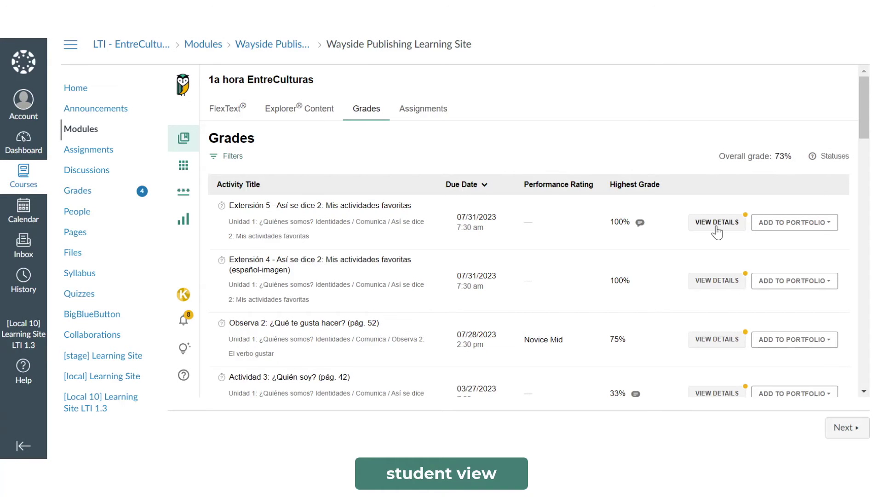
- As the student, view Extensión 5's attempt details with its grade and teacher feedback
left_click(717, 222)
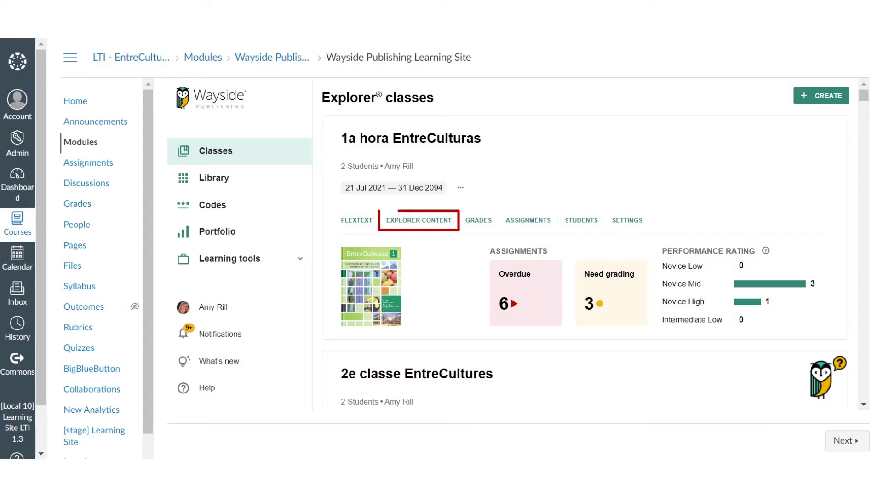
- View the Actividad 13 discussion details in the class's Explorer content
left_click(410, 224)
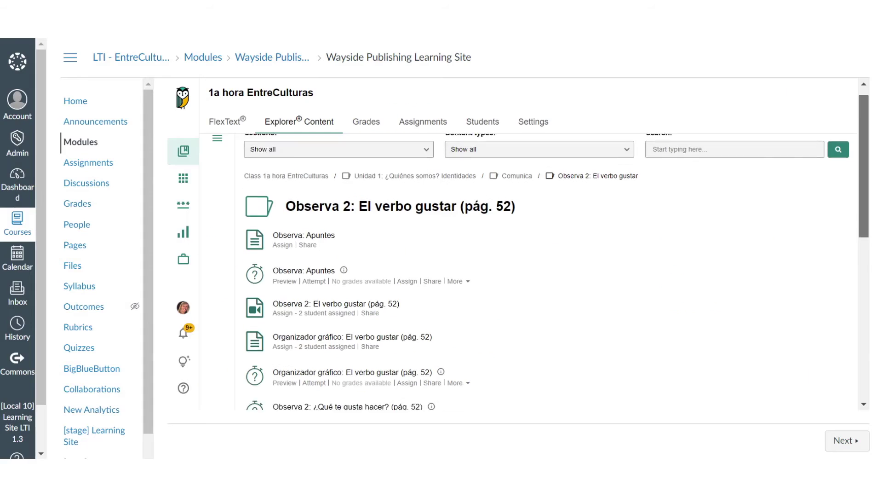
scroll(394, 262, "down", 1)
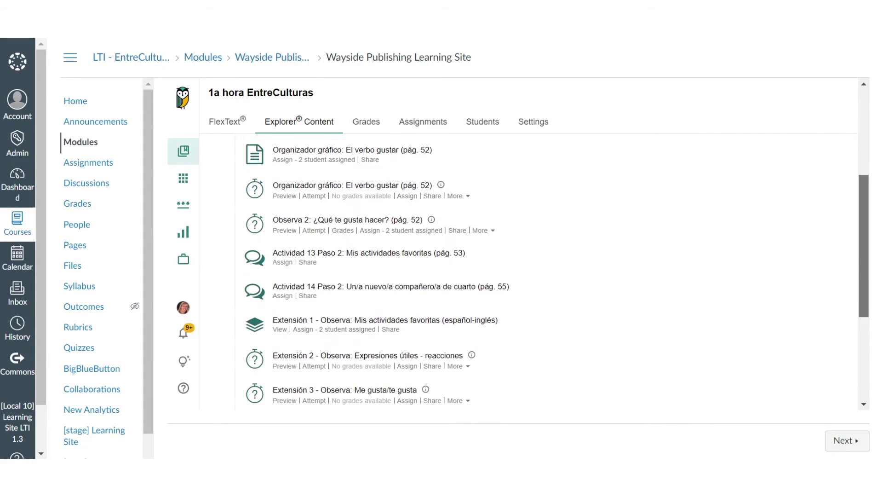
left_click(394, 256)
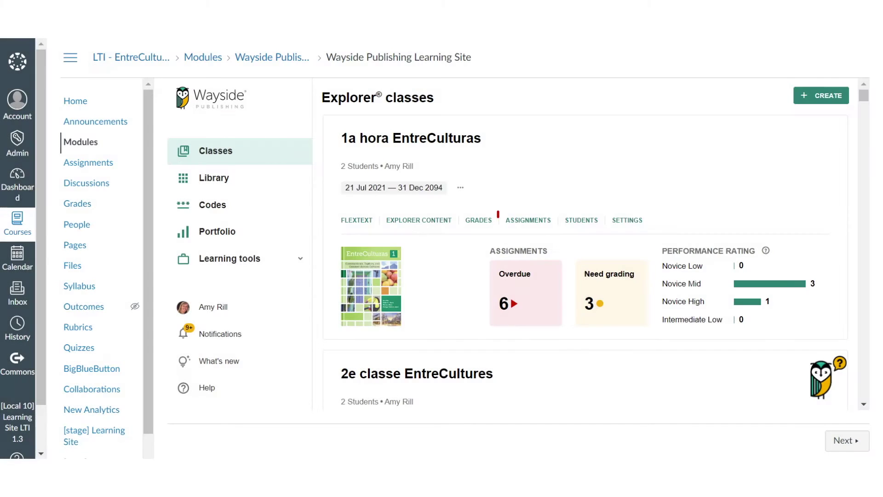
- Start a new assignment and select Actividad 13 under Unidad 1 > Comunica > Observa 2
left_click(528, 220)
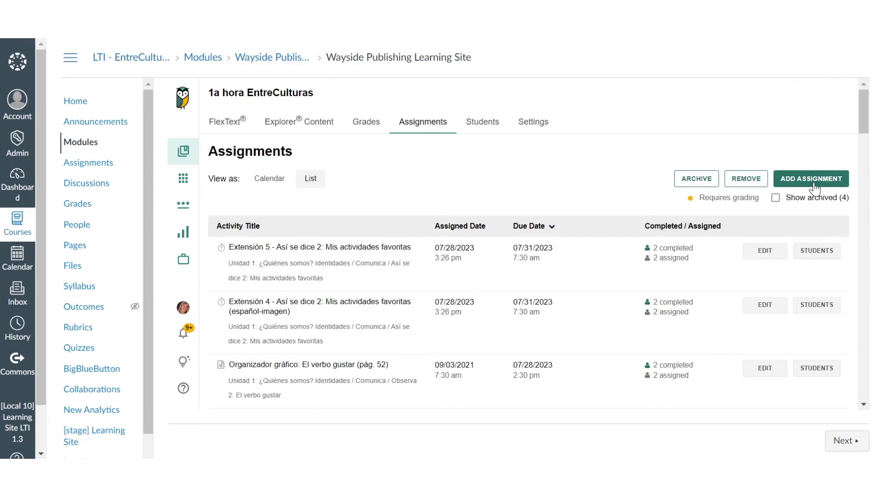
left_click(811, 179)
left_click(213, 223)
left_click(224, 305)
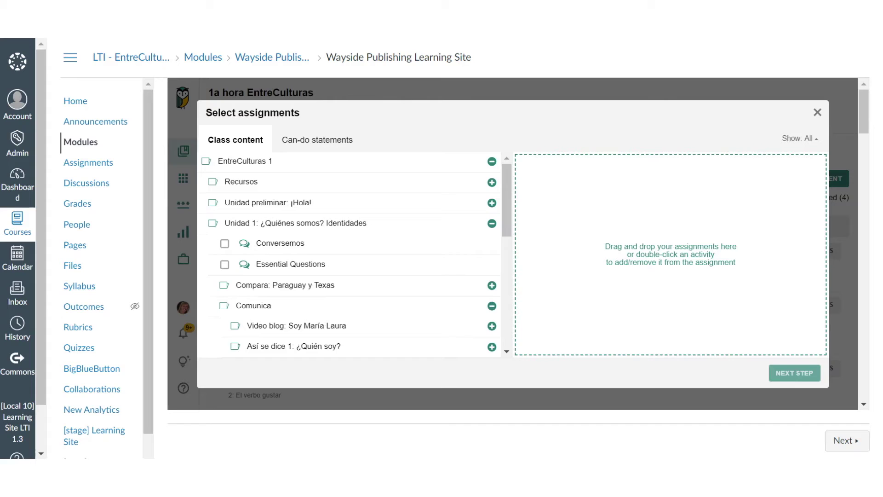
scroll(349, 255, "down", 3)
left_click(235, 263)
scroll(246, 260, "down", 4)
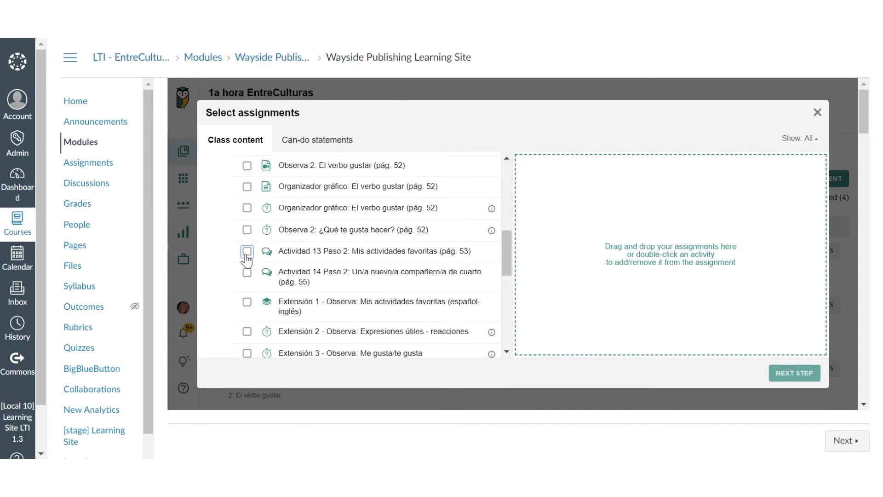
left_click(247, 252)
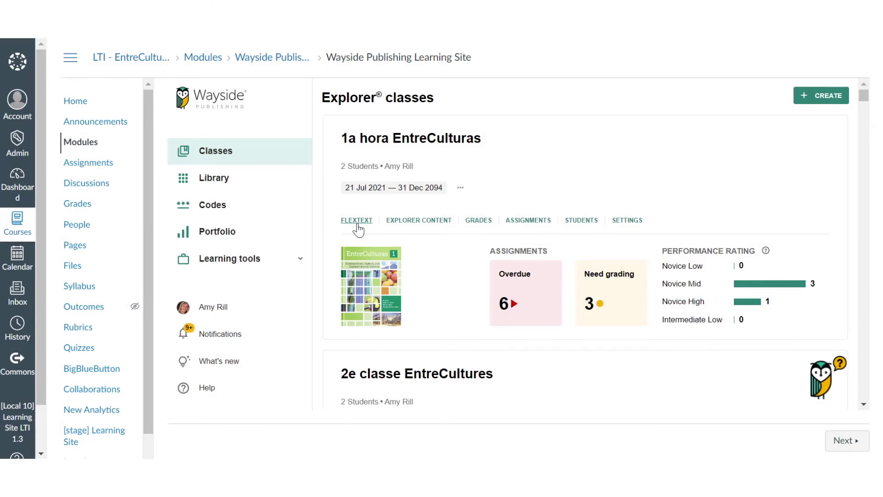
- Open EntreCulturas 1 and show the Explorer activities related to Paso 2
left_click(357, 222)
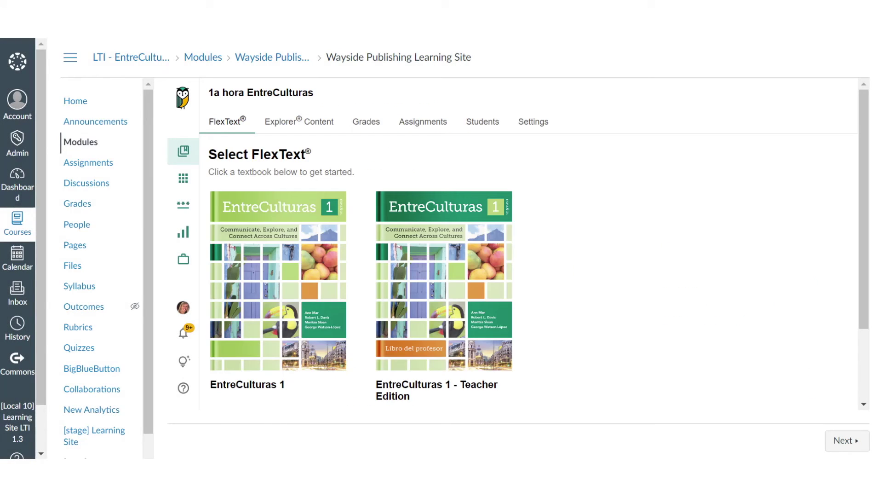
left_click(222, 385)
scroll(617, 271, "down", 10)
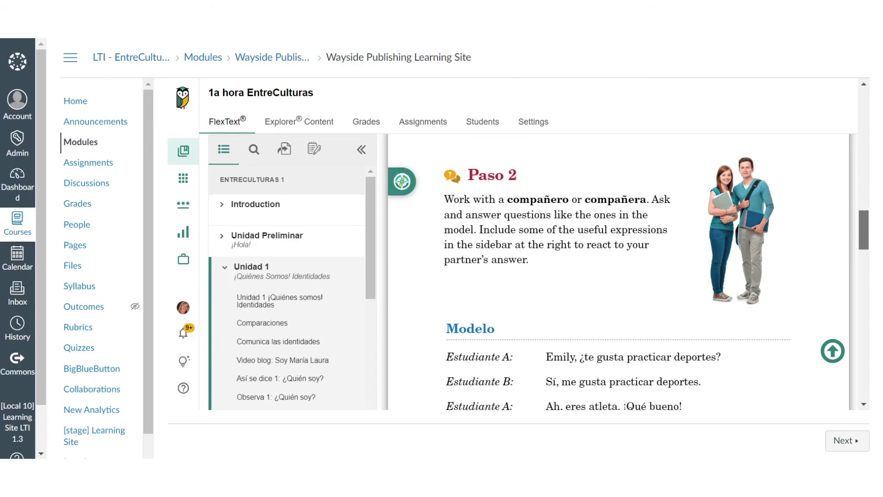
left_click(401, 181)
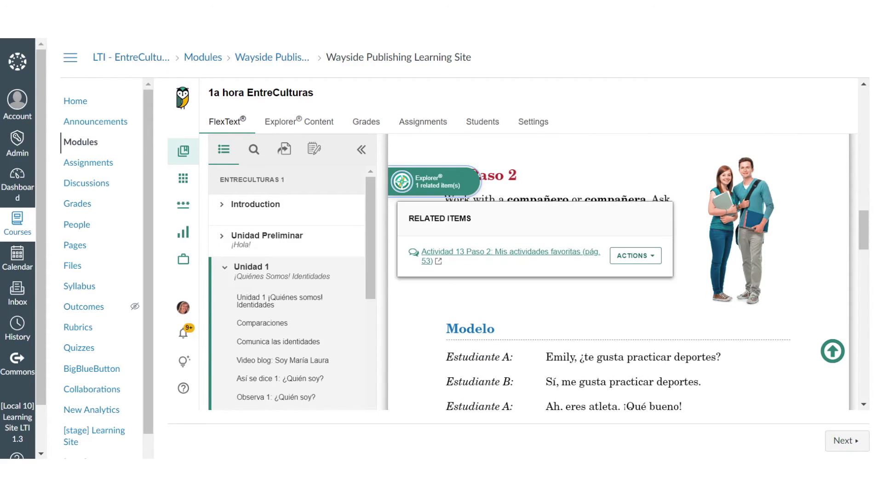
- Assign Actividad 13 to all students in the class, due August 2, 2023 at 7:30
left_click(653, 260)
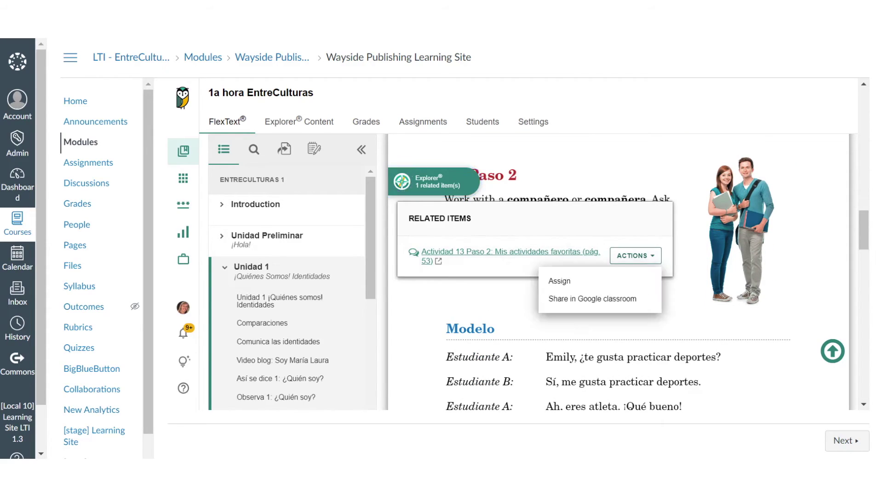
left_click(555, 278)
left_click(210, 139)
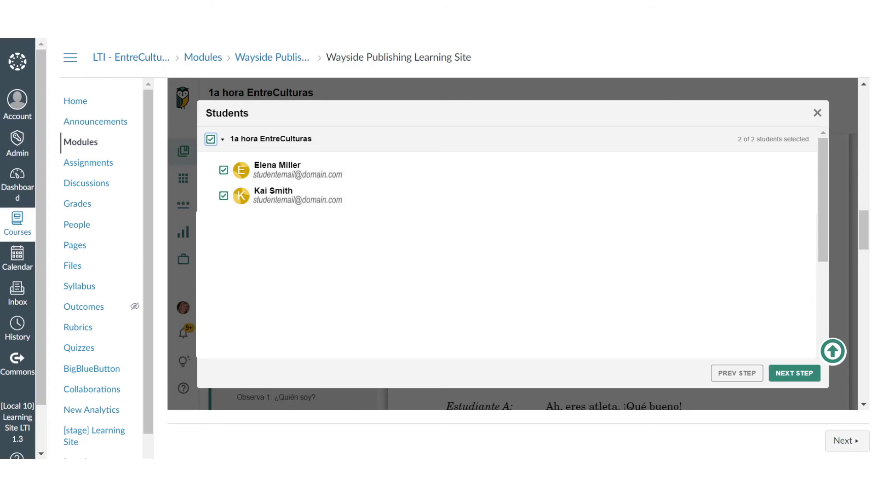
left_click(795, 374)
left_click(288, 247)
left_click(318, 333)
type("0730a")
left_click(791, 373)
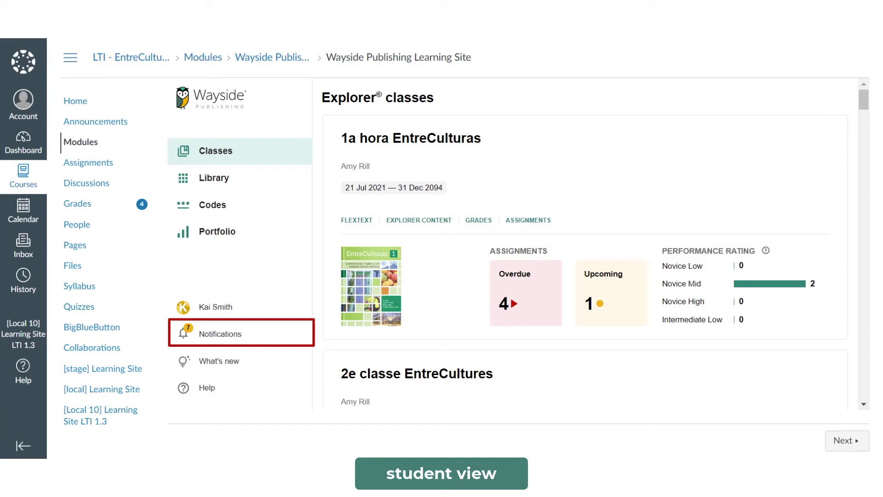
- As the student, open Actividad 13 Paso 2, due August 2, on the assignments calendar
left_click(220, 333)
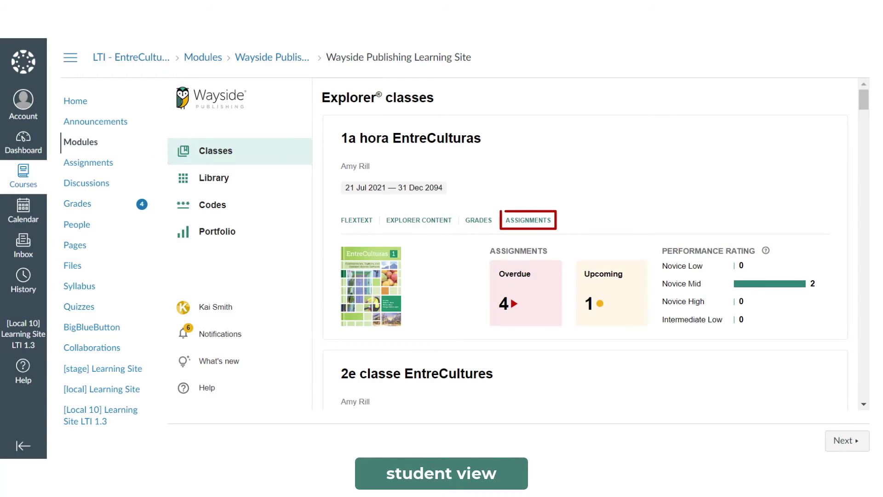
left_click(527, 221)
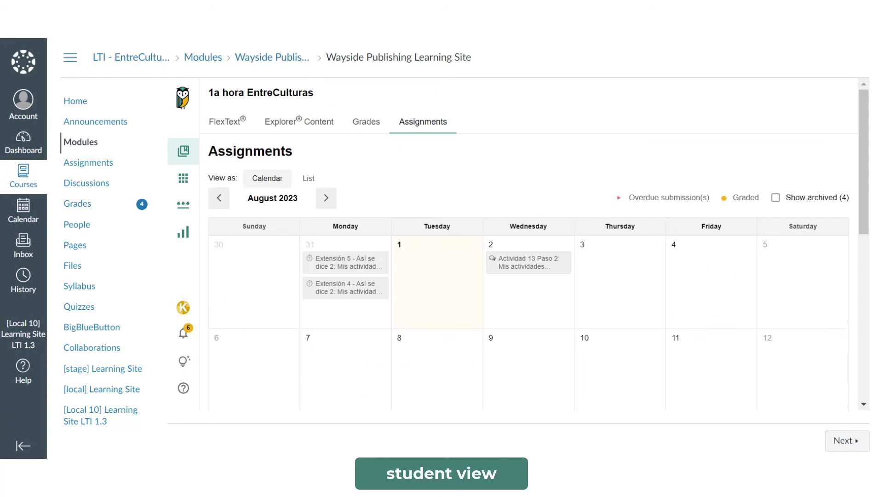
left_click(532, 276)
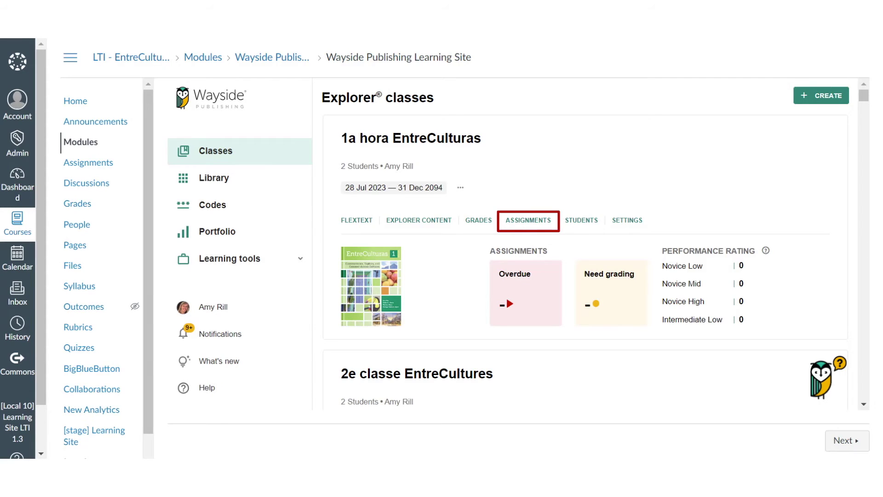
left_click(528, 220)
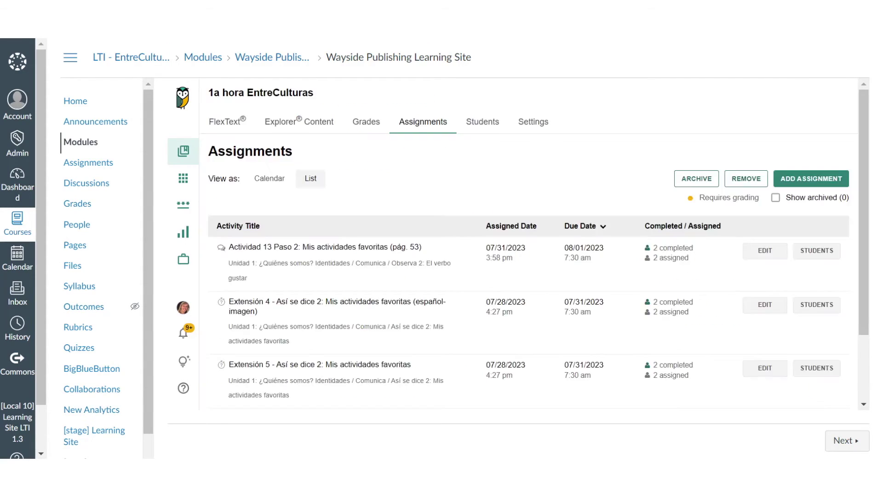
left_click(360, 248)
scroll(288, 225, "down", 10)
scroll(288, 225, "down", 6)
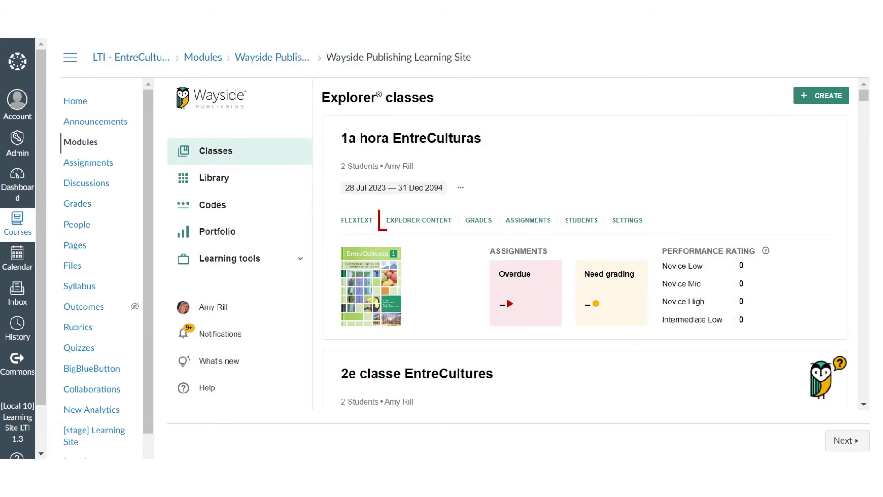
left_click(418, 220)
- Open the Actividad 13 discussion page from Explorer content and scroll down through it
scroll(552, 267, "down", 4)
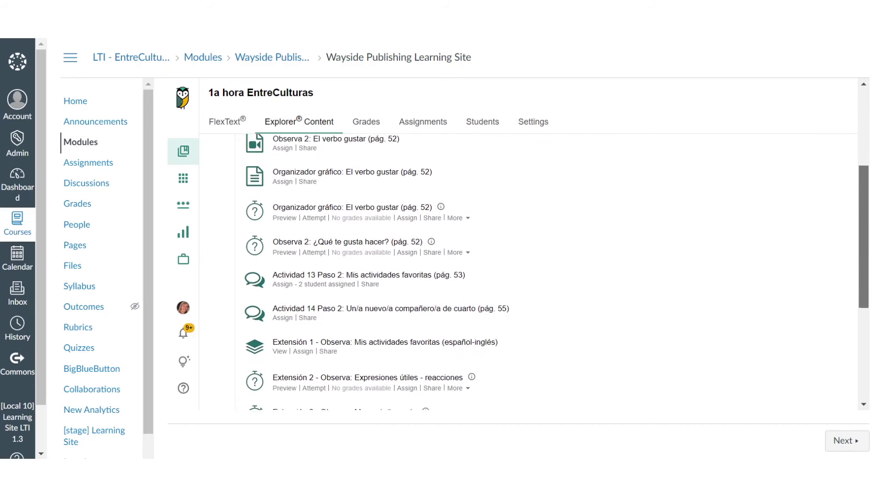
left_click(364, 248)
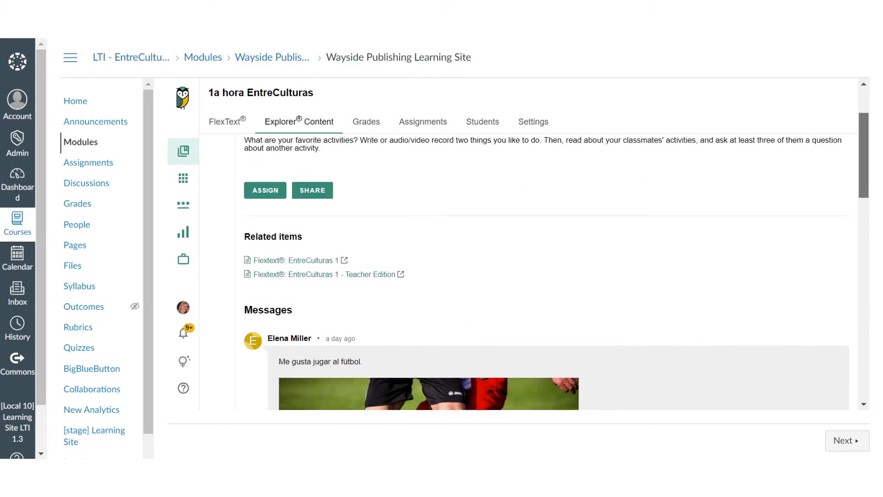
scroll(288, 299, "down", 6)
scroll(288, 299, "down", 8)
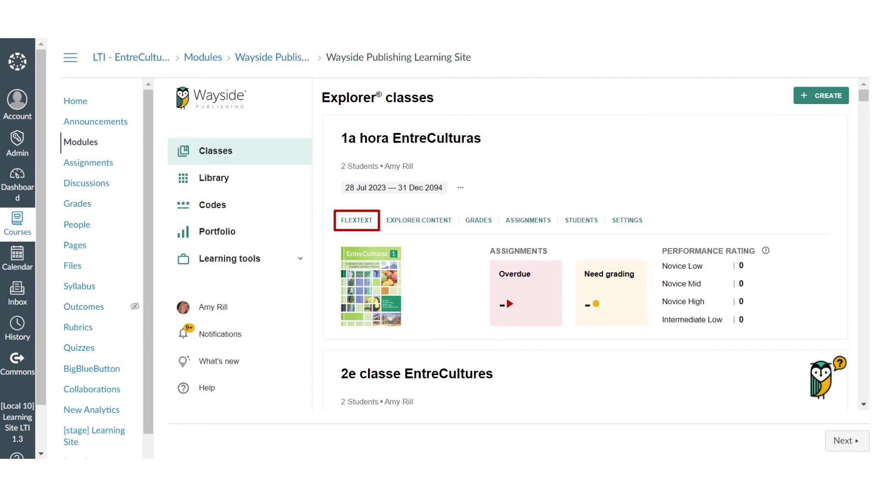
- From the EntreCulturas 1 FlexText, open Paso 2's linked Actividad 13 discussion to see students' replies
left_click(357, 221)
left_click(252, 299)
scroll(401, 181, "down", 15)
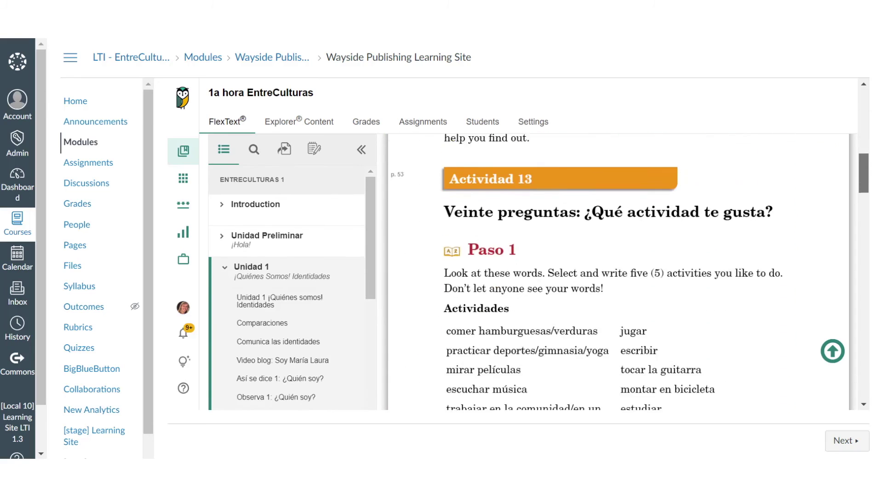
mouse_move(402, 179)
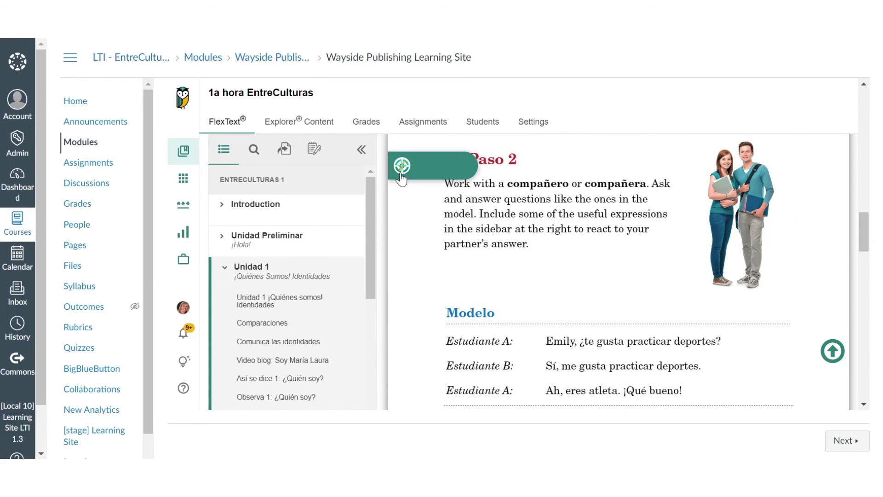
left_click(404, 178)
left_click(463, 239)
scroll(547, 271, "down", 15)
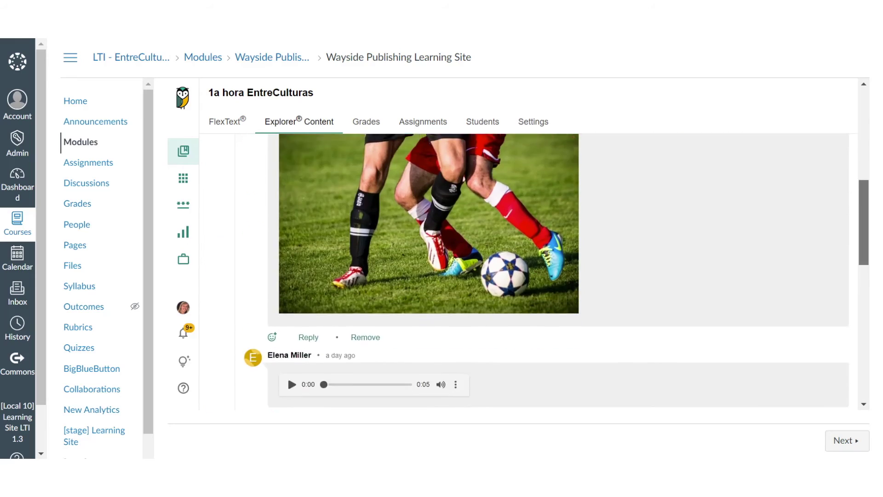
scroll(546, 272, "down", 3)
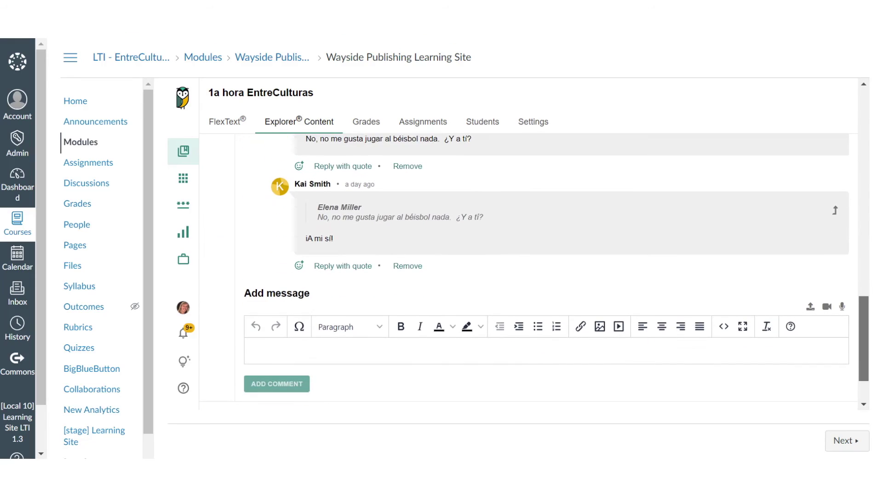